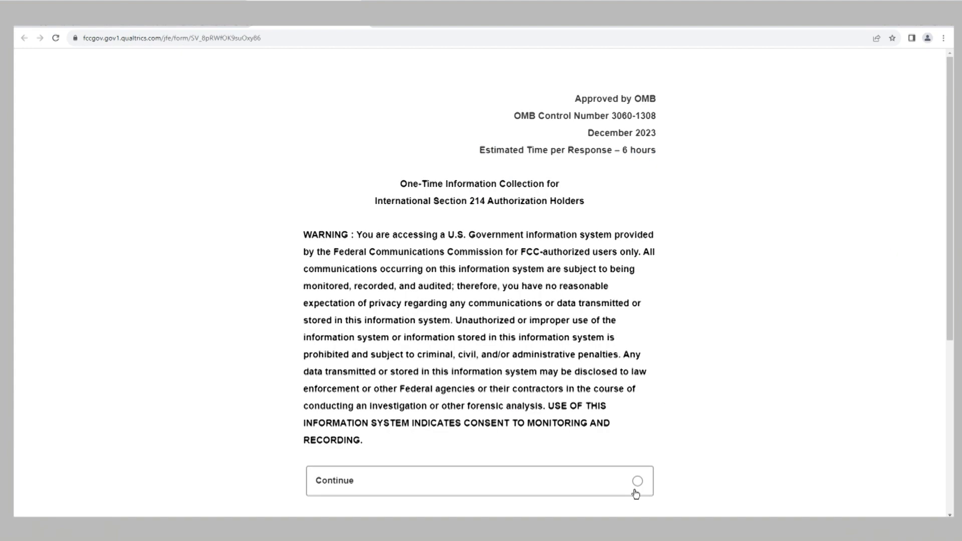
# Accept the monitoring warning by choosing Continue and advance the form
pyautogui.click(637, 482)
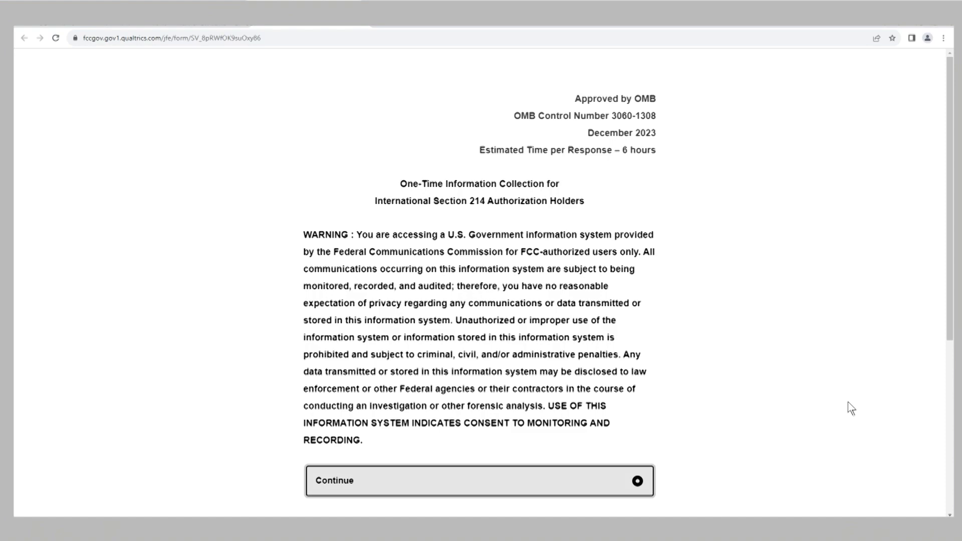
pyautogui.scroll(-2, 946, 289)
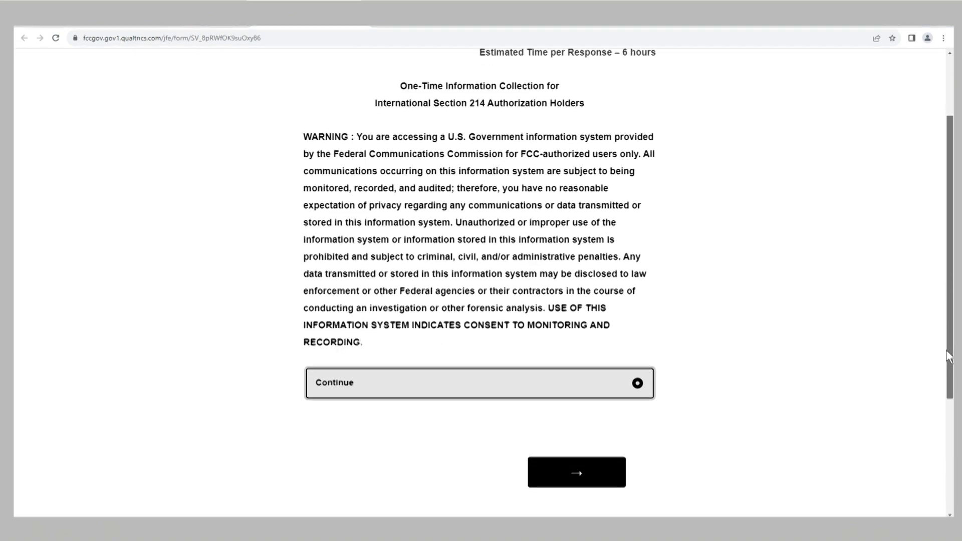
pyautogui.click(569, 474)
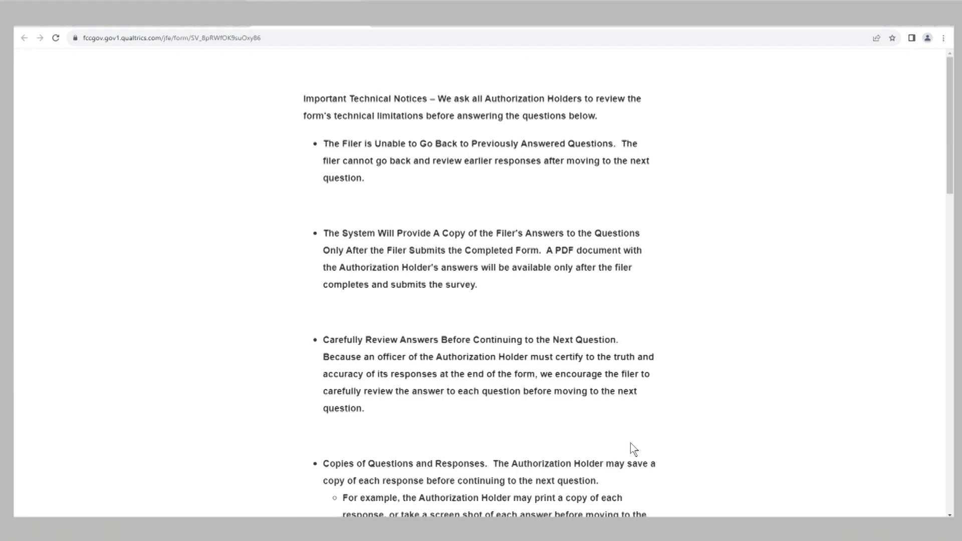
# Read through the Important Technical Notices, choose Continue, and advance to Q.1
pyautogui.scroll(-4, 608, 425)
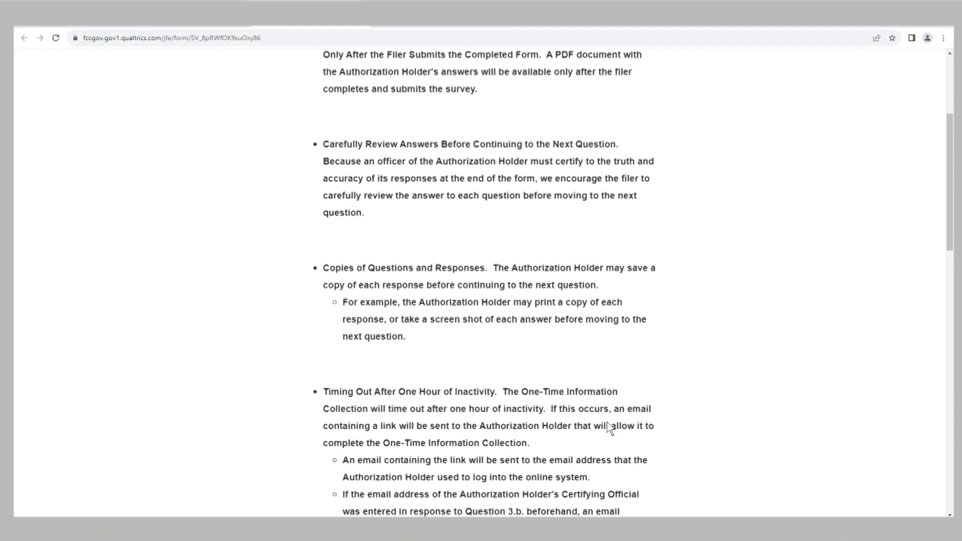
pyautogui.scroll(-7, 606, 422)
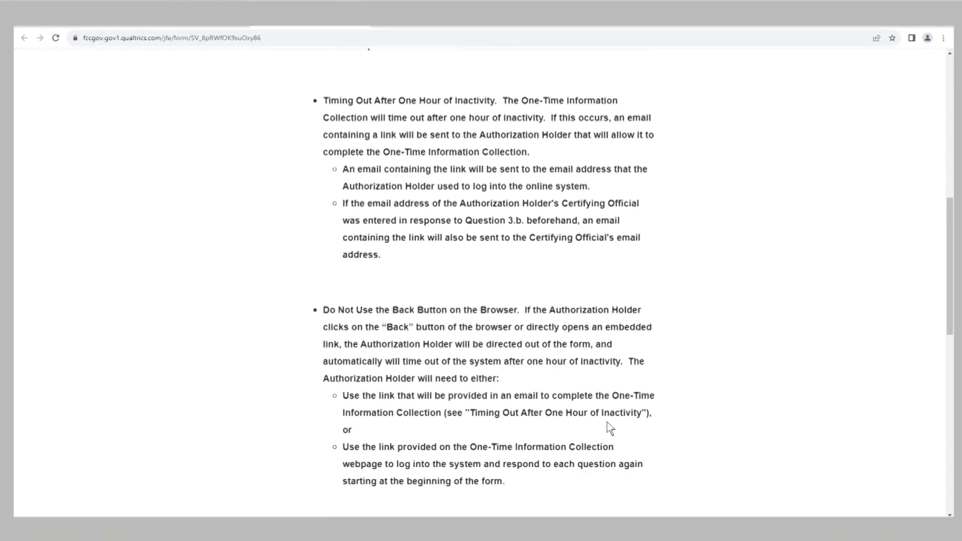
pyautogui.scroll(-7, 606, 422)
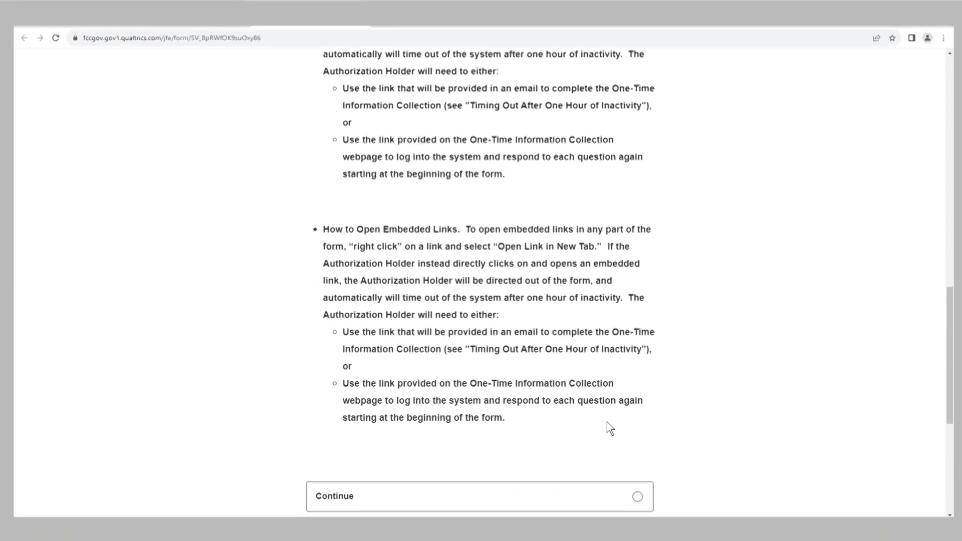
pyautogui.scroll(-1, 606, 422)
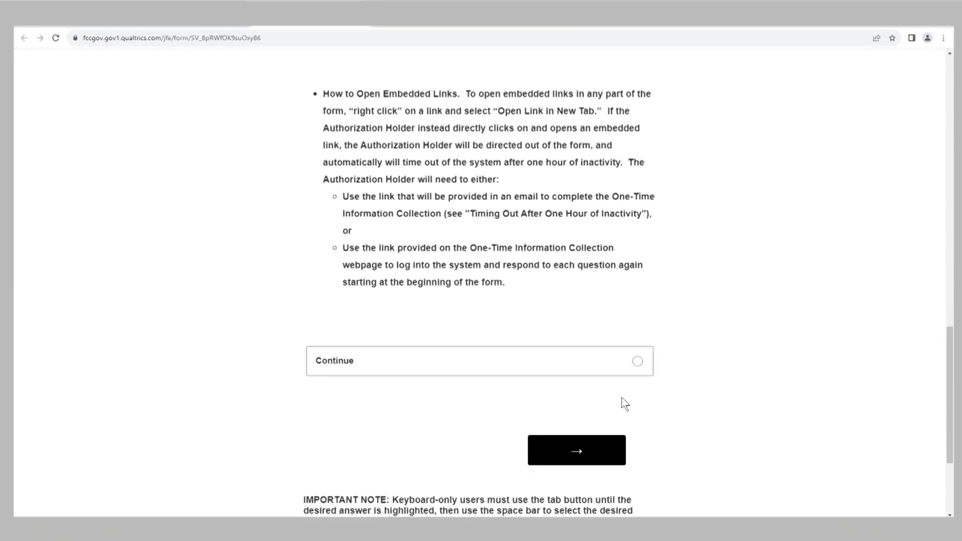
pyautogui.click(636, 363)
pyautogui.click(605, 437)
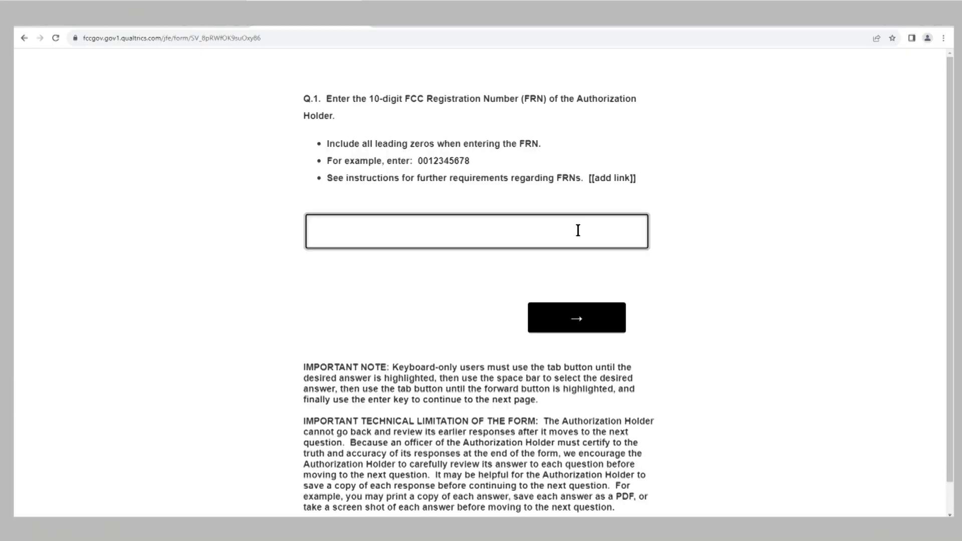
# Enter the Authorization Holder's 10-digit FRN, including leading zeros, in Q.1 and submit it
pyautogui.click(587, 330)
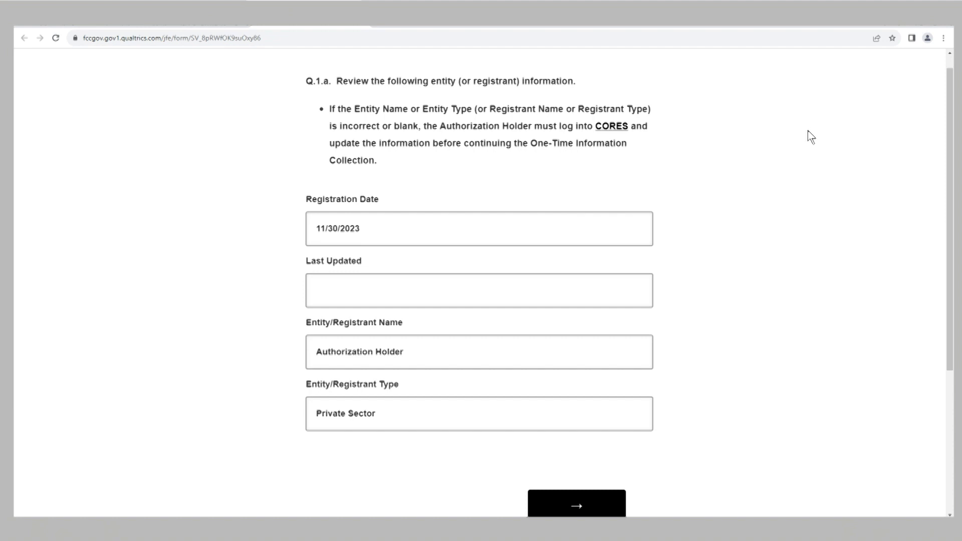
# Confirm the prefilled Q.1.a details (registered 11/30/2023, Private Sector) and continue to Q.2
pyautogui.scroll(-1, 810, 127)
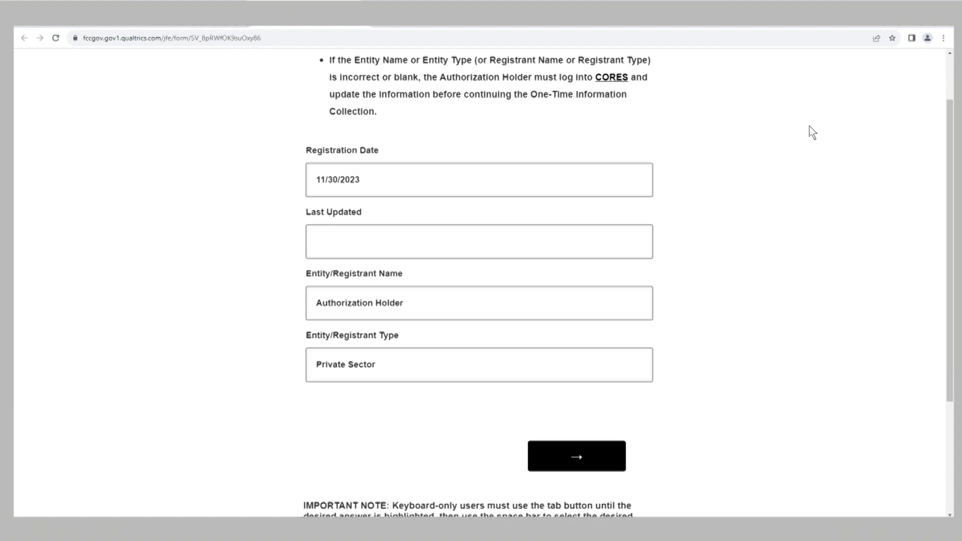
pyautogui.click(569, 458)
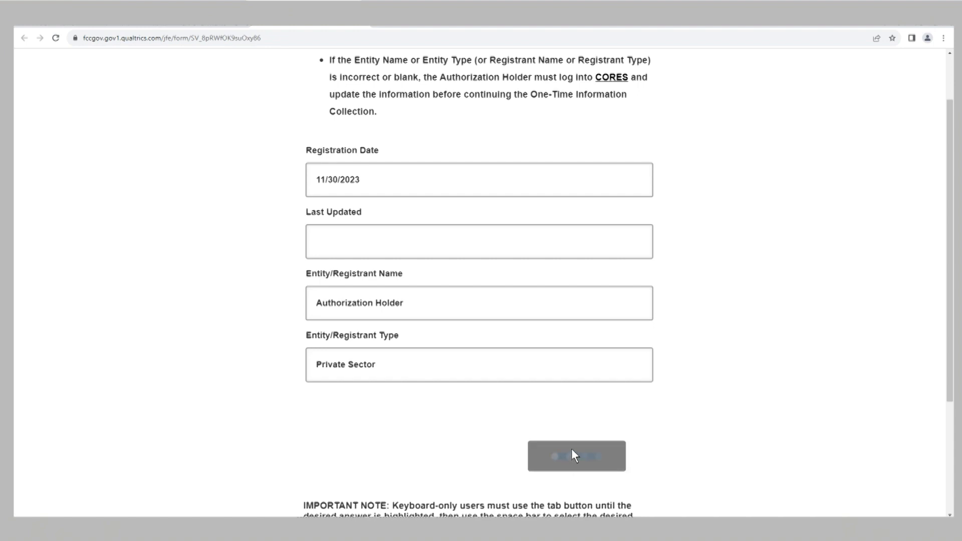
pyautogui.scroll(-4, 649, 331)
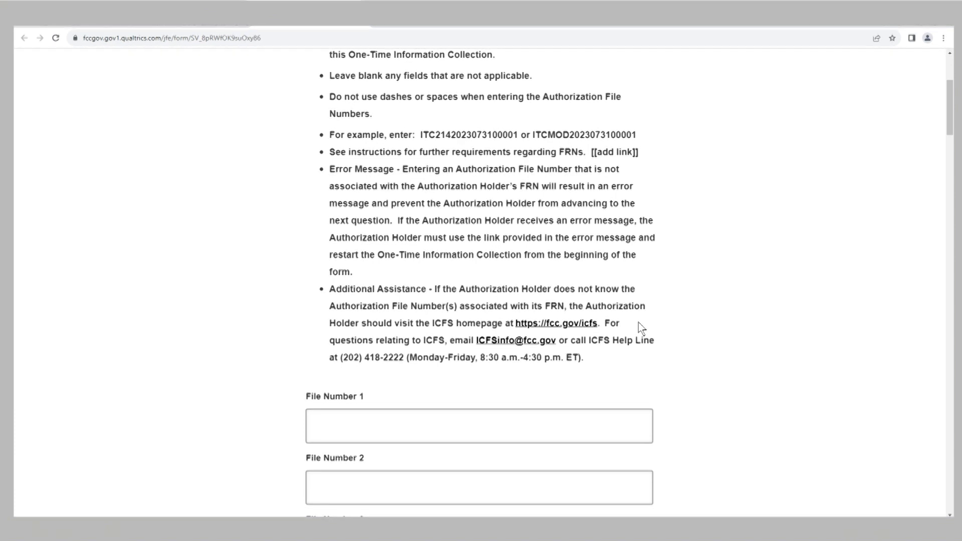
pyautogui.click(550, 433)
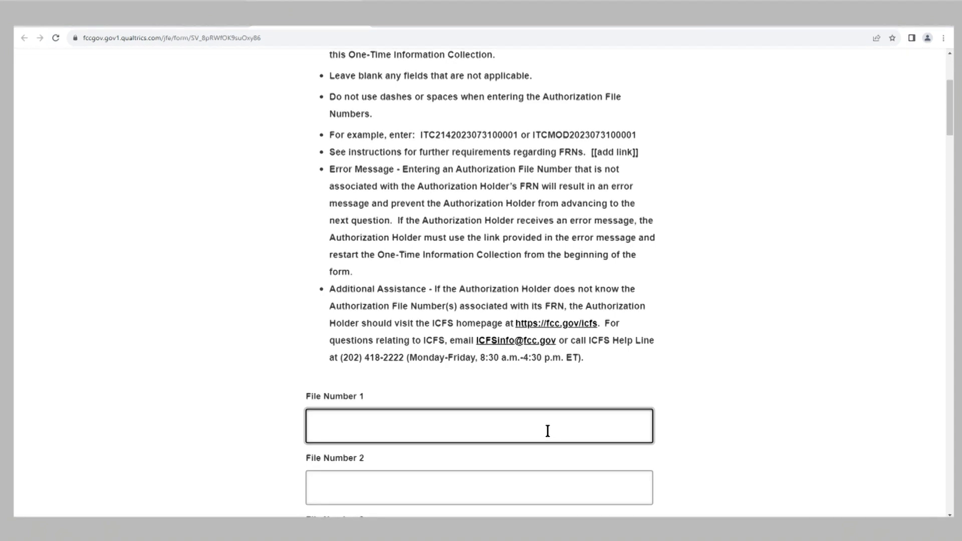
pyautogui.write('ITC21420')
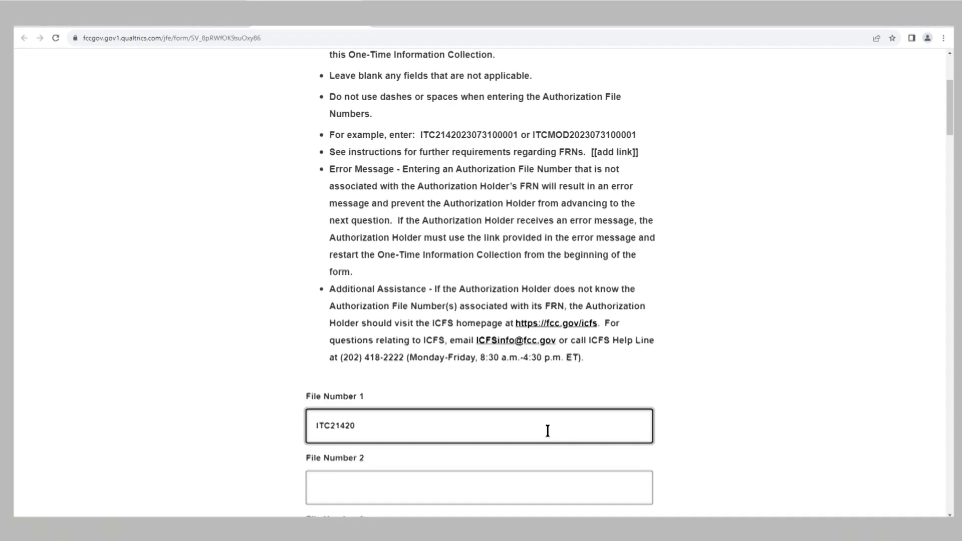
pyautogui.write('2')
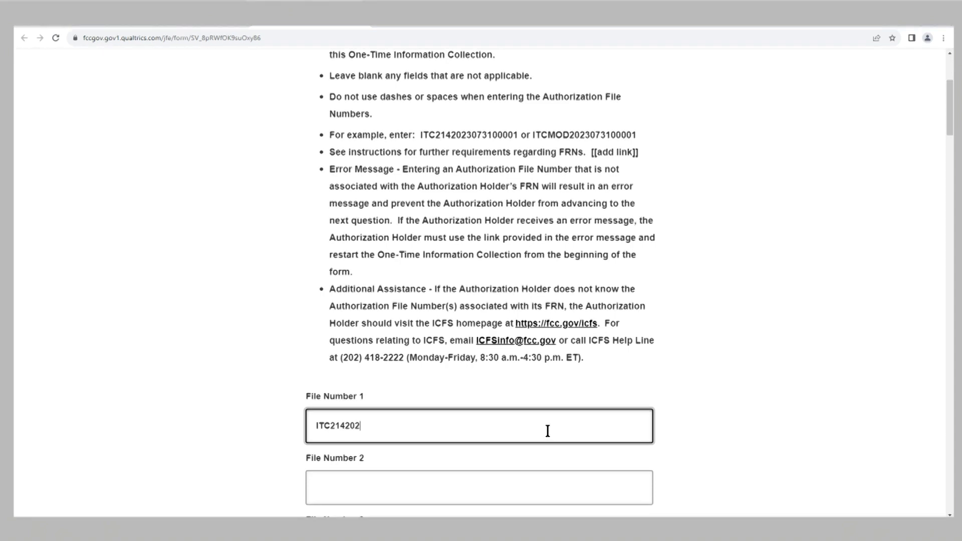
pyautogui.write('30731')
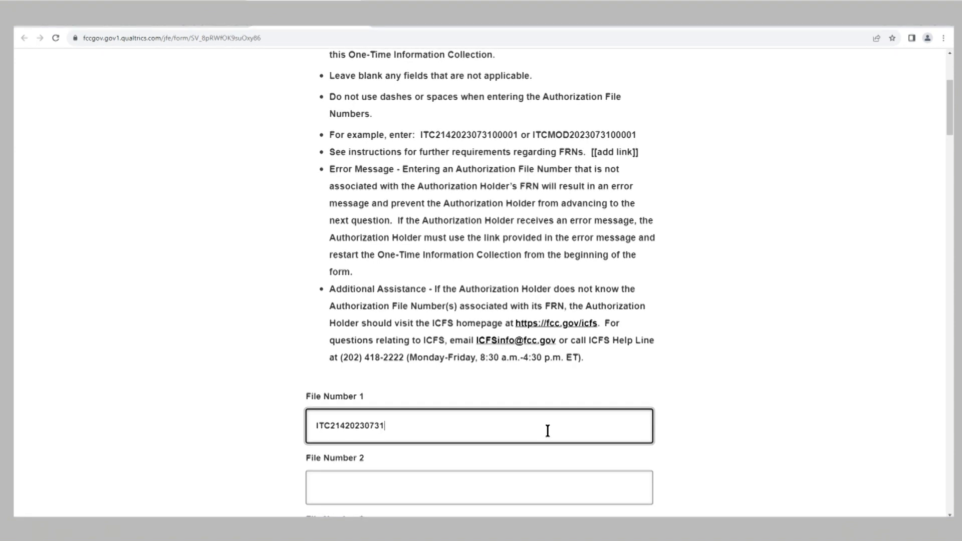
pyautogui.write('0000')
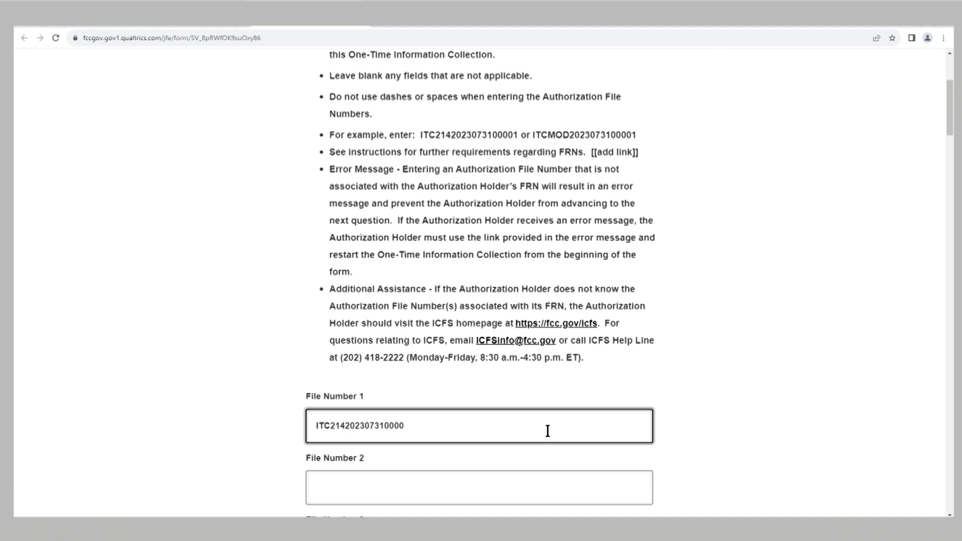
pyautogui.write('3')
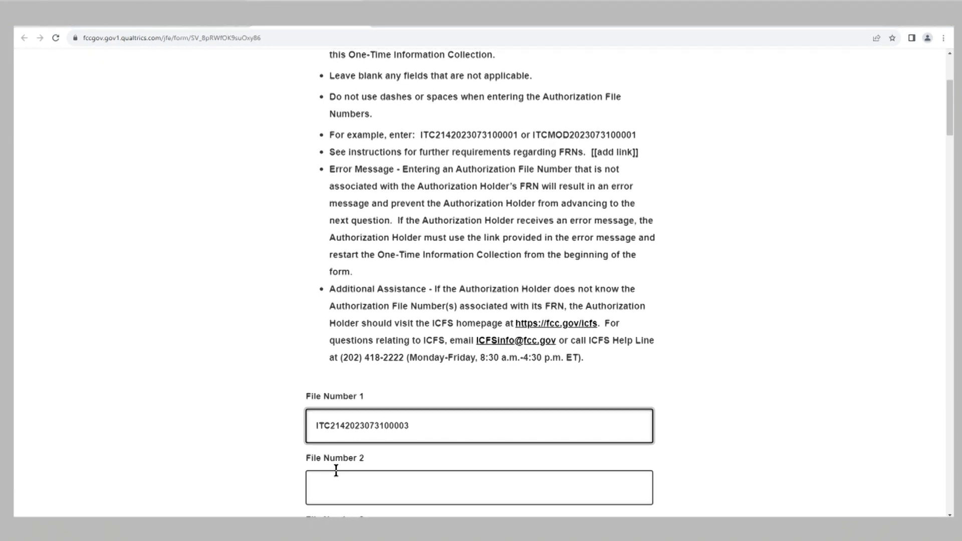
pyautogui.click(327, 484)
pyautogui.write('ITC21')
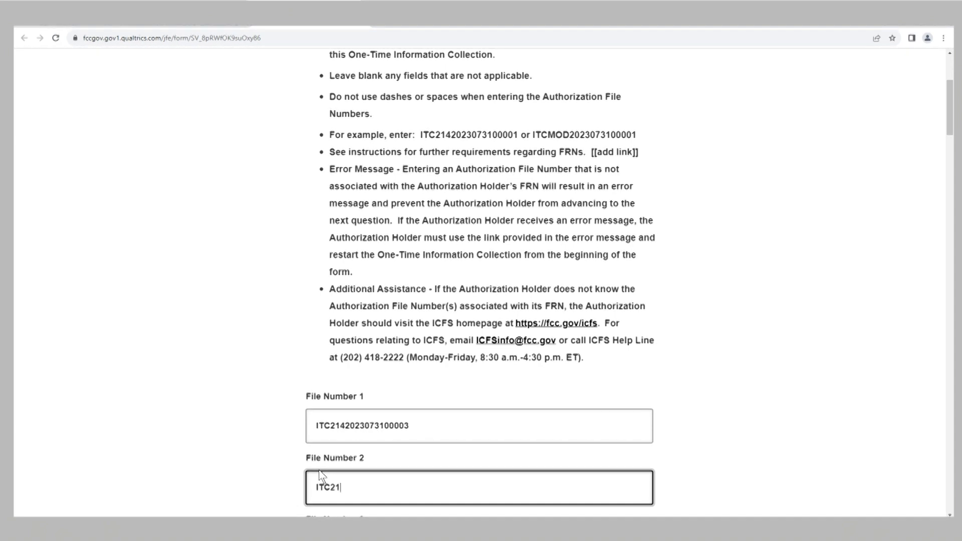
pyautogui.write('420')
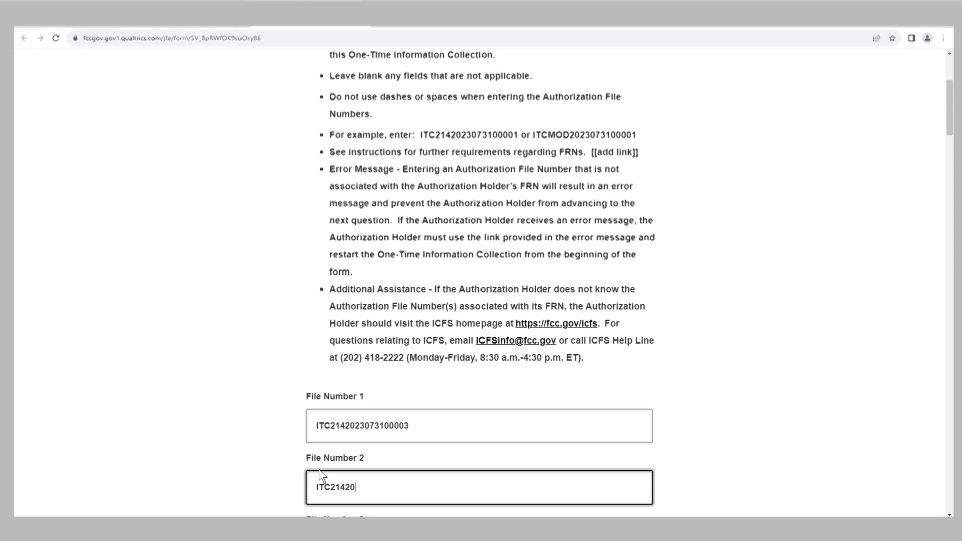
pyautogui.write('230731')
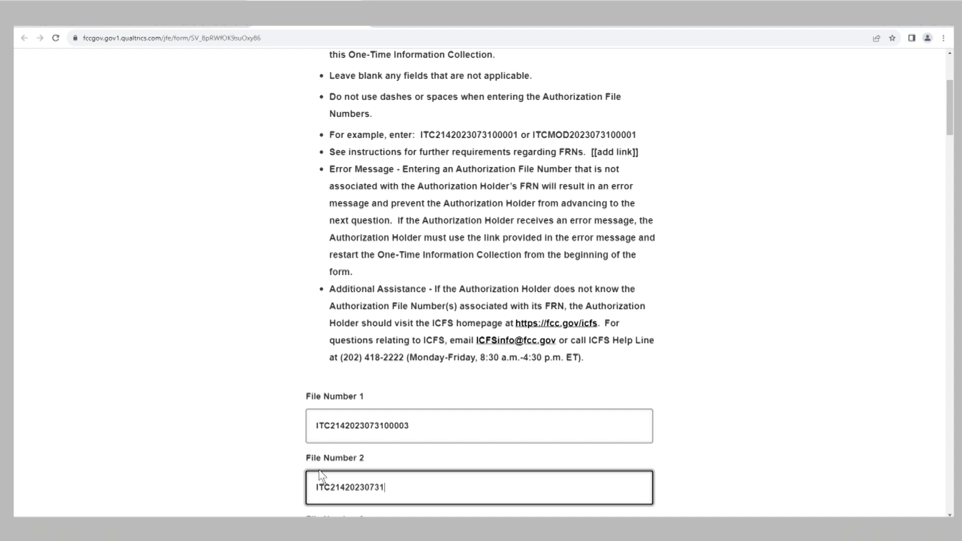
pyautogui.write('00004')
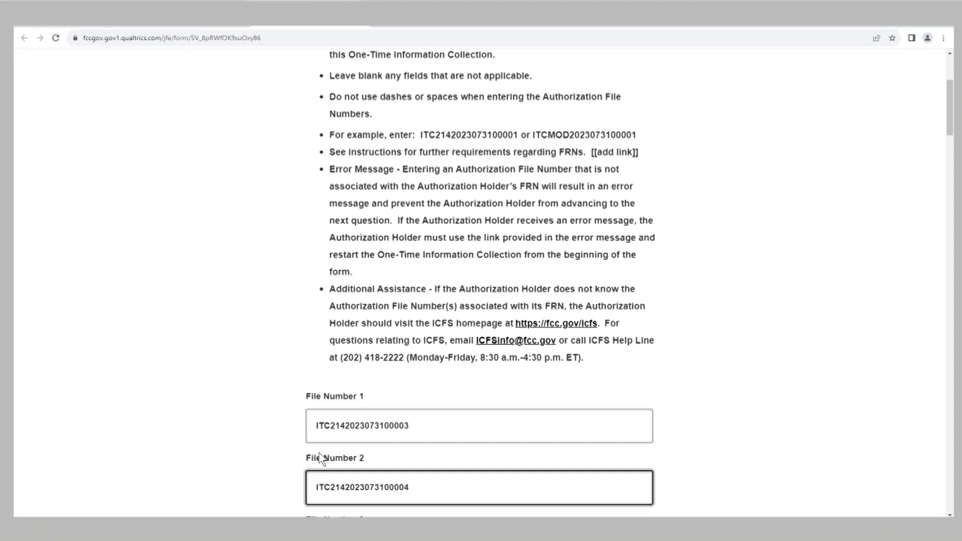
# Submit the Q.2 page, leaving the remaining File Number fields blank
pyautogui.scroll(-3, 386, 412)
pyautogui.scroll(-5, 387, 412)
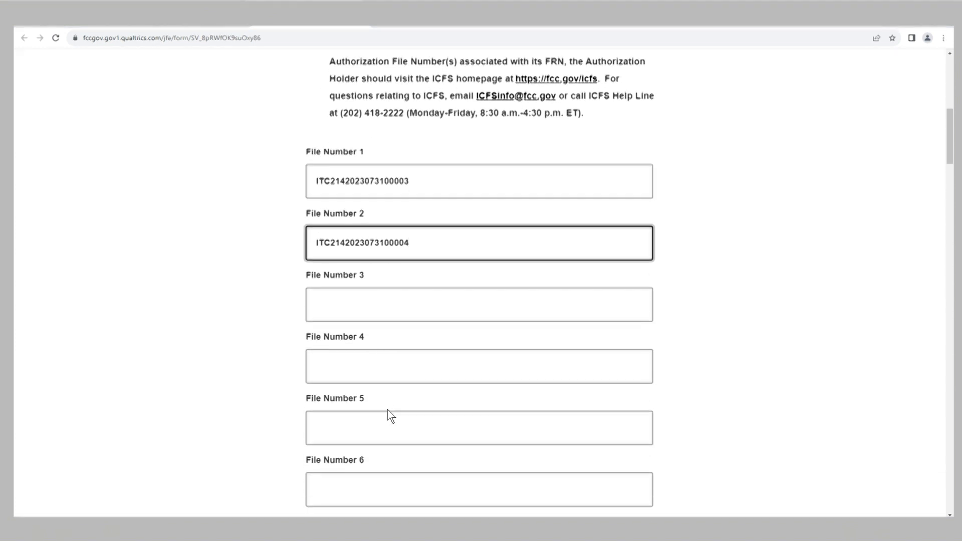
pyautogui.scroll(-10, 395, 409)
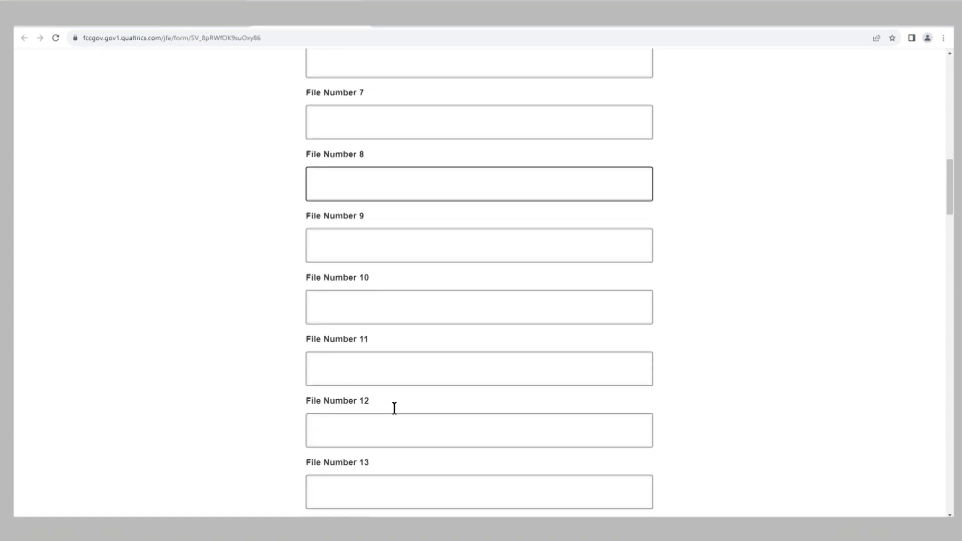
pyautogui.scroll(-10, 399, 407)
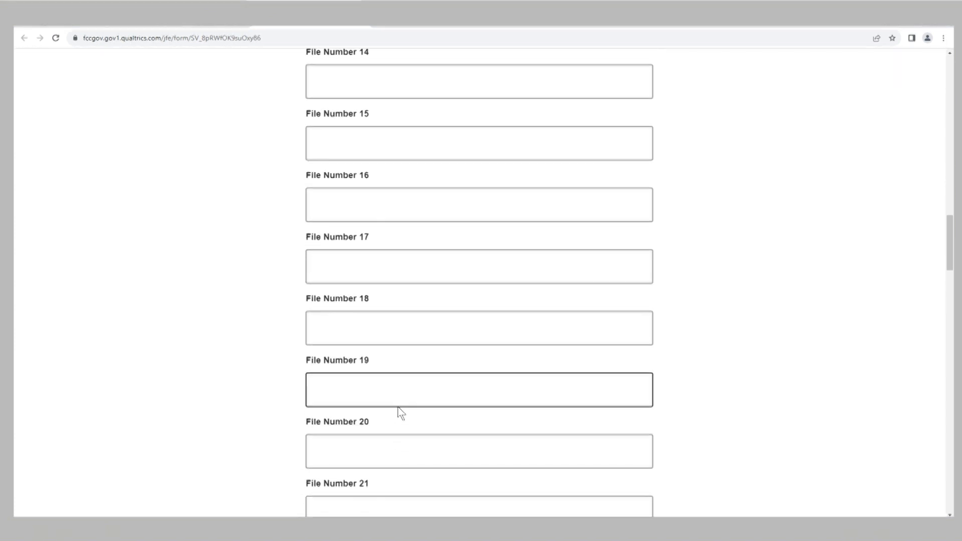
pyautogui.scroll(-9, 403, 407)
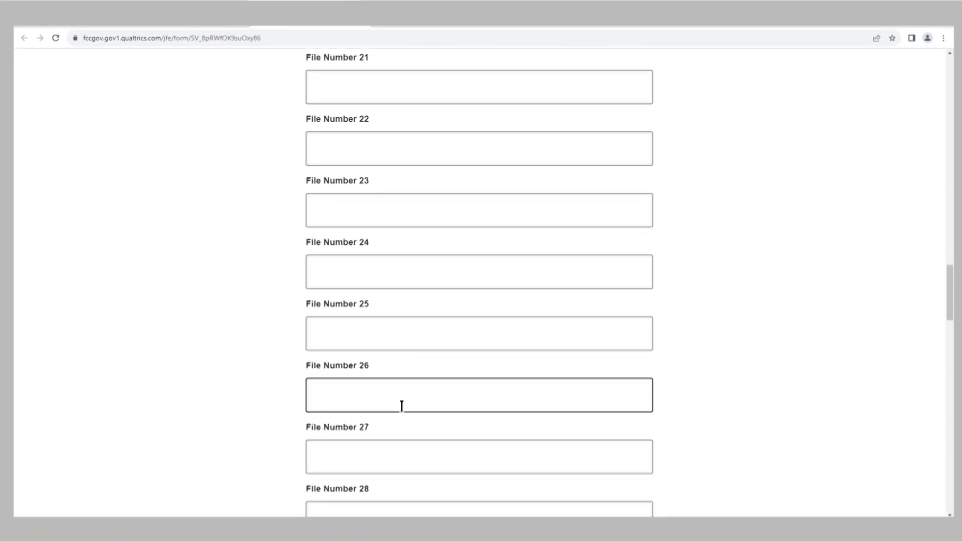
pyautogui.scroll(-9, 406, 406)
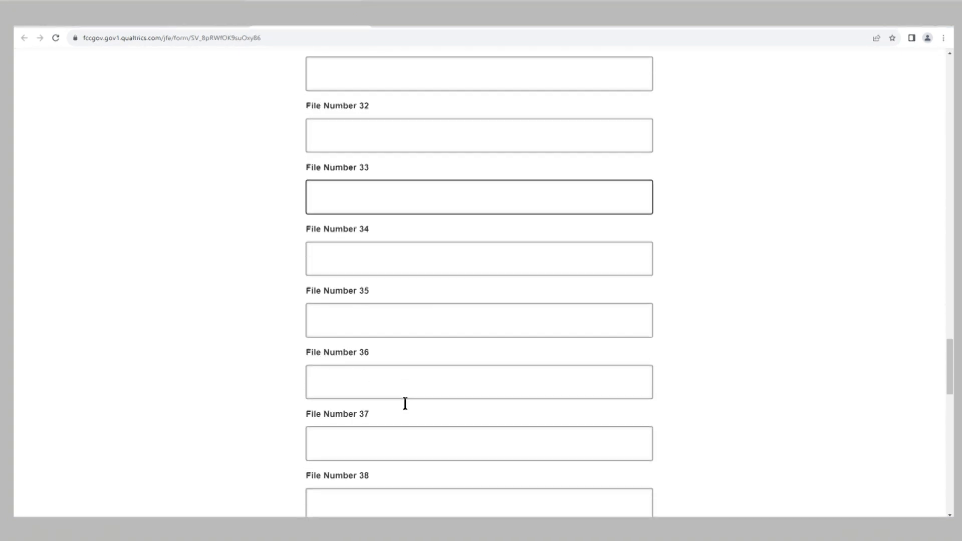
pyautogui.scroll(-10, 413, 411)
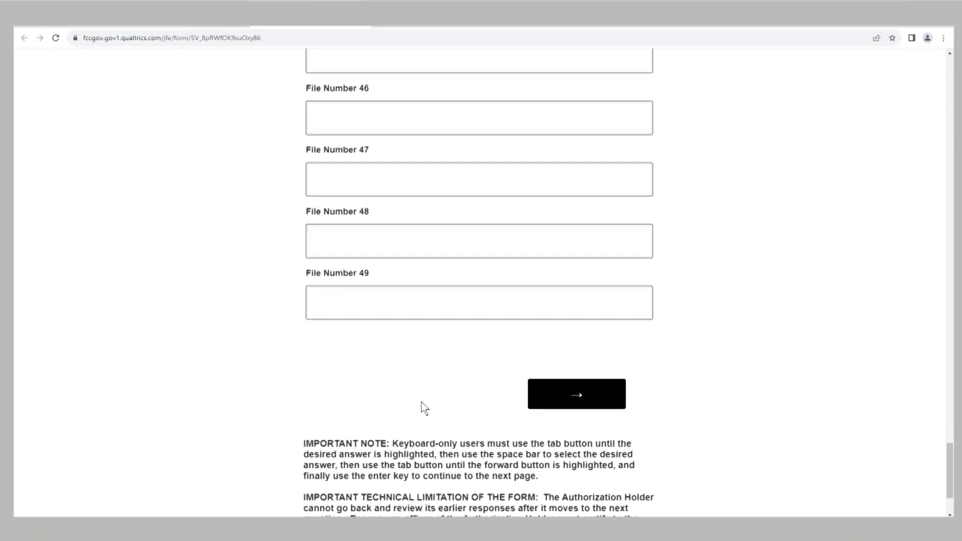
pyautogui.click(556, 409)
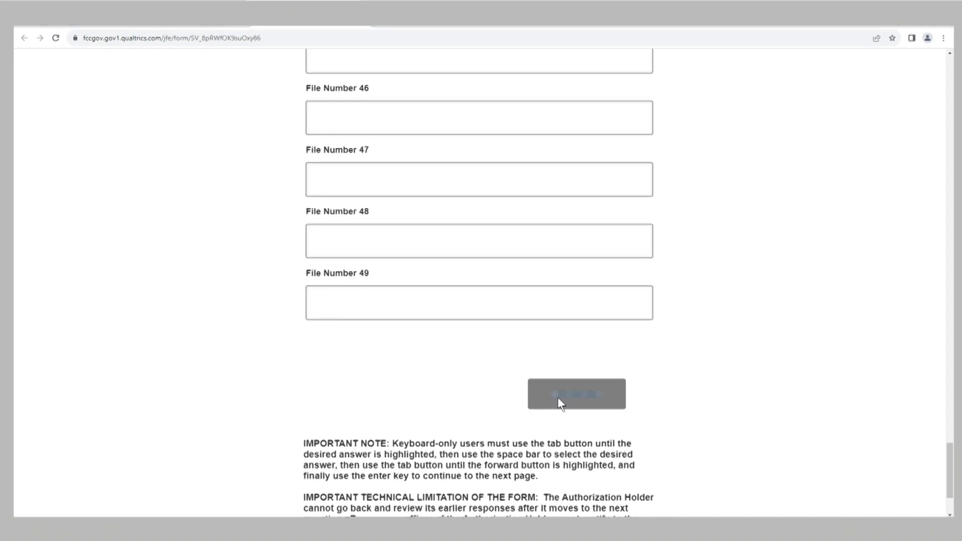
# Enter the contact's first and last name, company 'Tutorial' and title 'CEO'
pyautogui.click(504, 204)
pyautogui.write('First')
pyautogui.press('Tab')
pyautogui.write('Last')
pyautogui.press('Tab')
pyautogui.write('Tutorial')
pyautogui.press('Tab')
pyautogui.write('CEO')
# Fill in the street, city, state and zip of the Washington, DC mailing address and submit
pyautogui.press('Tab')
pyautogui.write('111 FCC Street')
pyautogui.press('Tab')
pyautogui.press('Tab')
pyautogui.write('Washington')
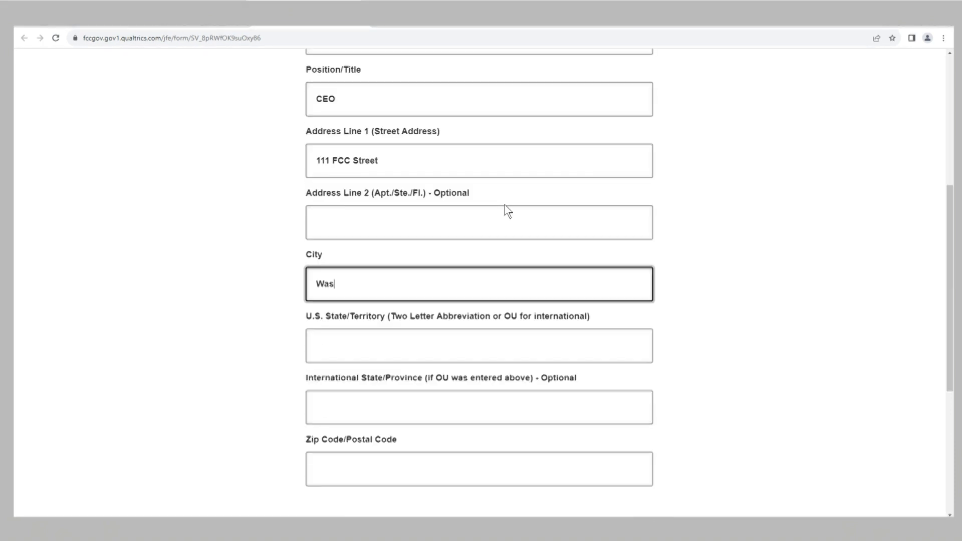
pyautogui.click(376, 350)
pyautogui.write('DC')
pyautogui.click(328, 466)
pyautogui.write('20554')
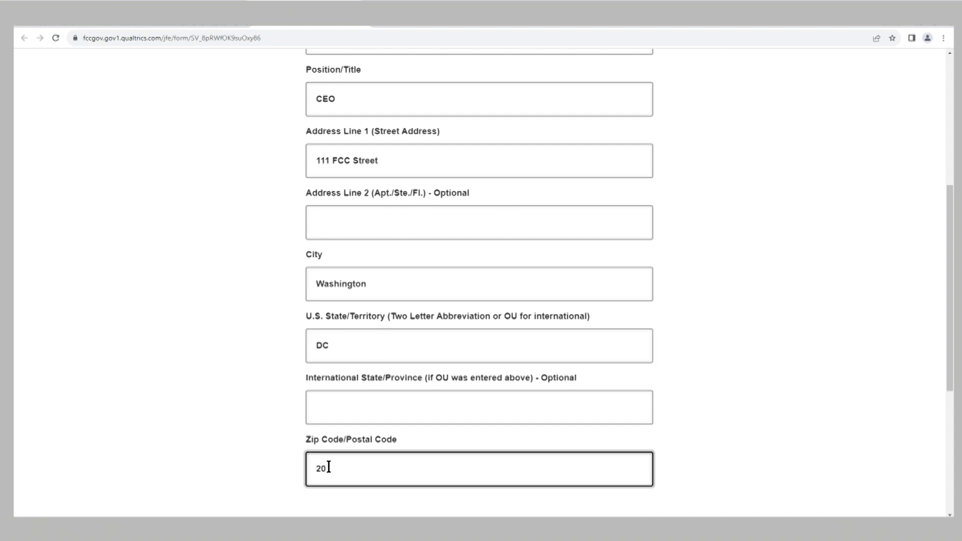
pyautogui.moveTo(949, 333); pyautogui.dragTo(949, 374)
pyautogui.click(576, 465)
# Choose United States of America as the country and continue to the phone page
pyautogui.click(640, 174)
pyautogui.click(371, 321)
pyautogui.click(595, 264)
pyautogui.click(614, 159)
# Enter the holder's contact phone number and email address, then submit the page
pyautogui.write('2021113333')
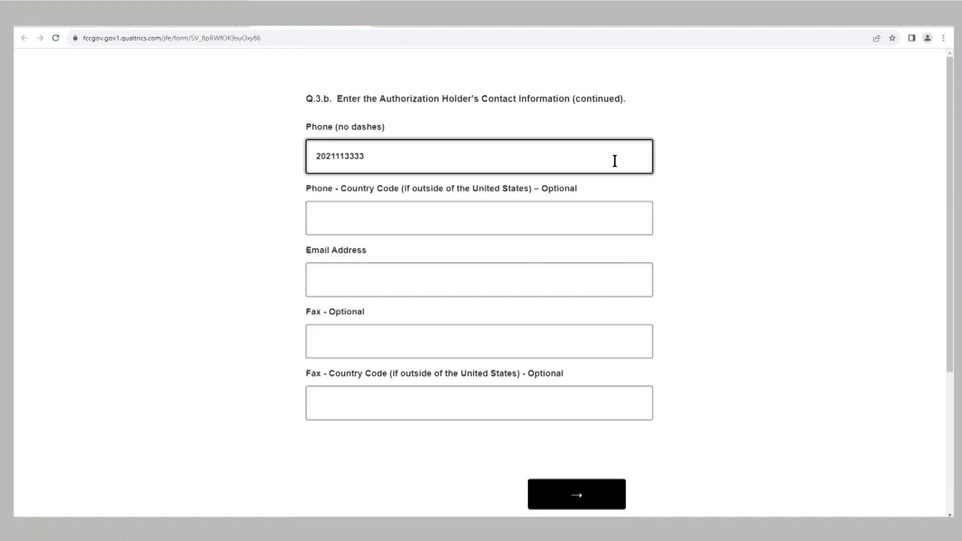
pyautogui.click(399, 275)
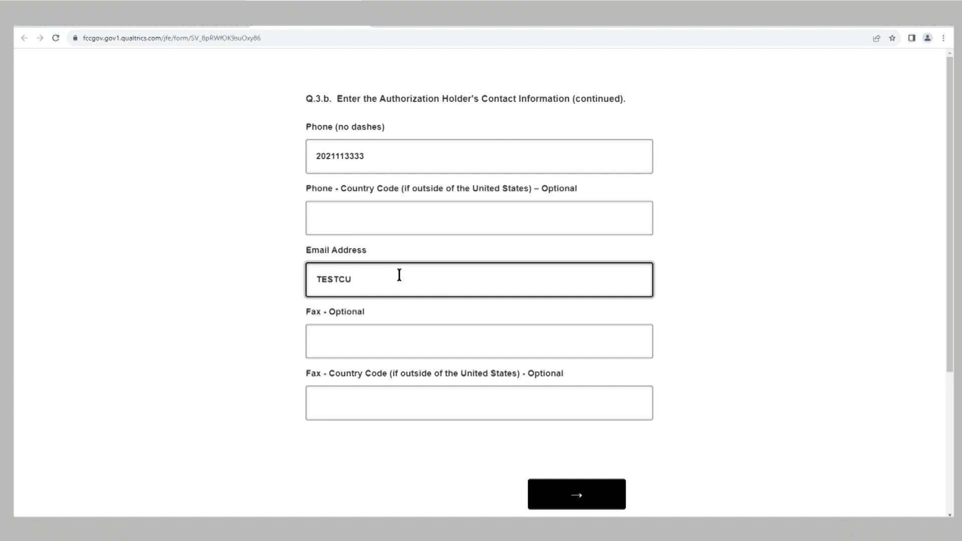
pyautogui.click(576, 494)
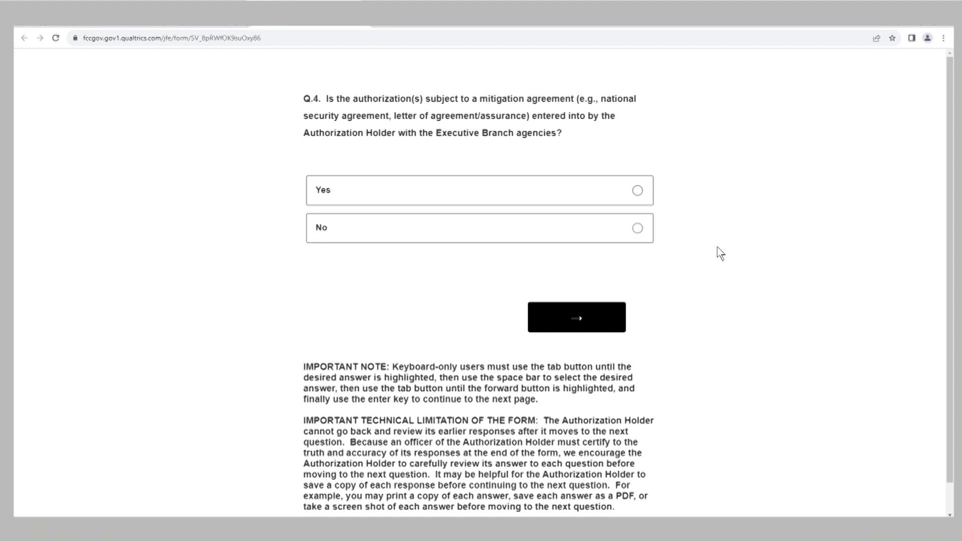
# Answer Yes to Q.4 on the mitigation agreement and advance to Q.5
pyautogui.click(642, 199)
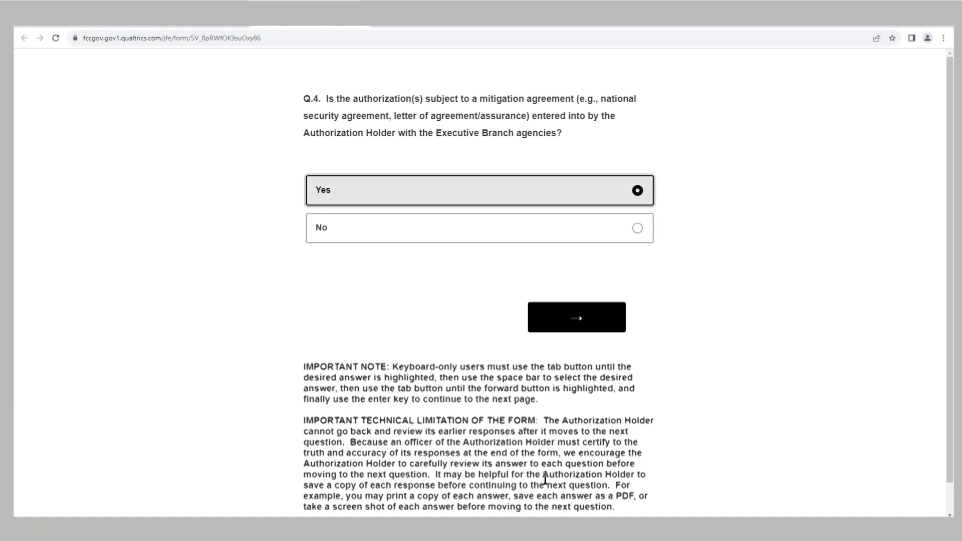
pyautogui.click(575, 328)
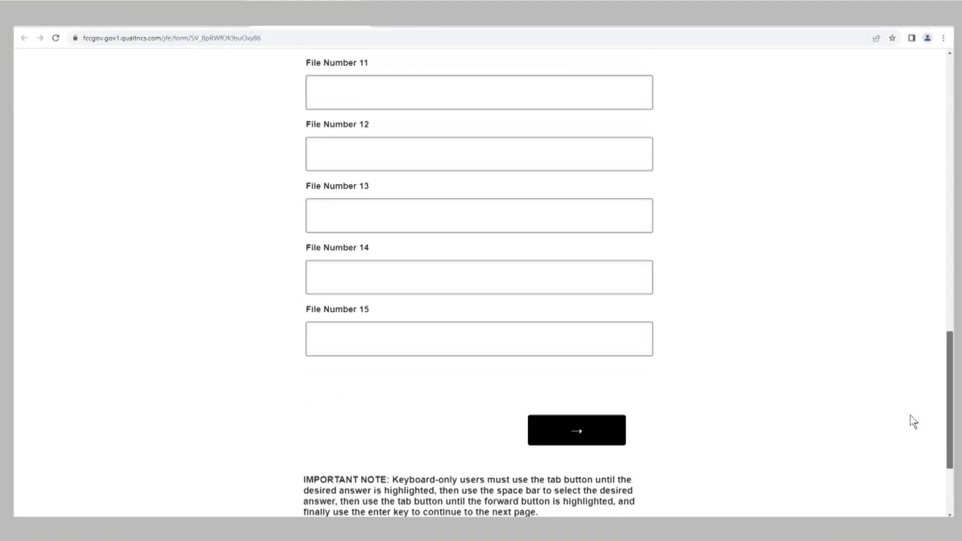
# Submit the Q.5 mitigation-agreement file numbers to reach Q.6
pyautogui.click(579, 424)
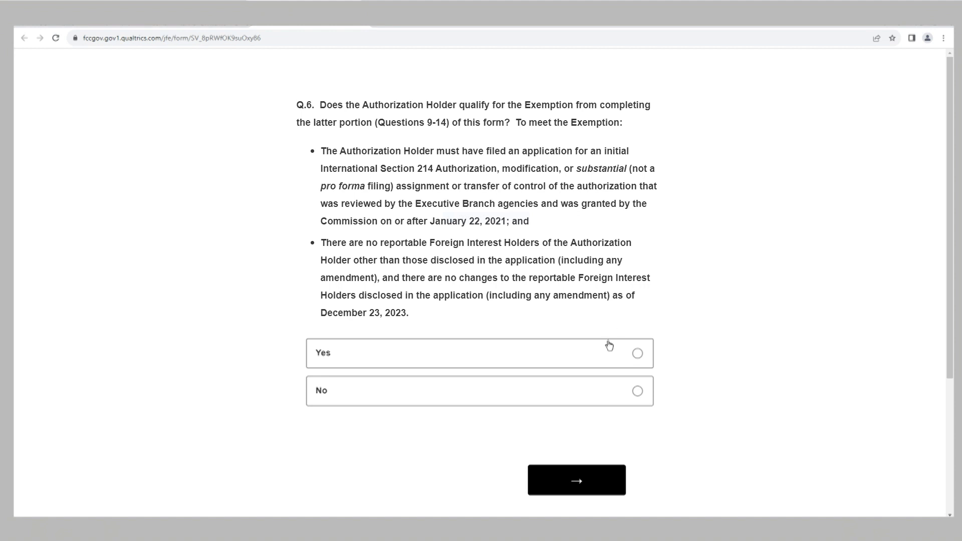
# Answer No to the Q.6 exemption from Questions 9-14 and advance
pyautogui.click(638, 393)
pyautogui.click(570, 485)
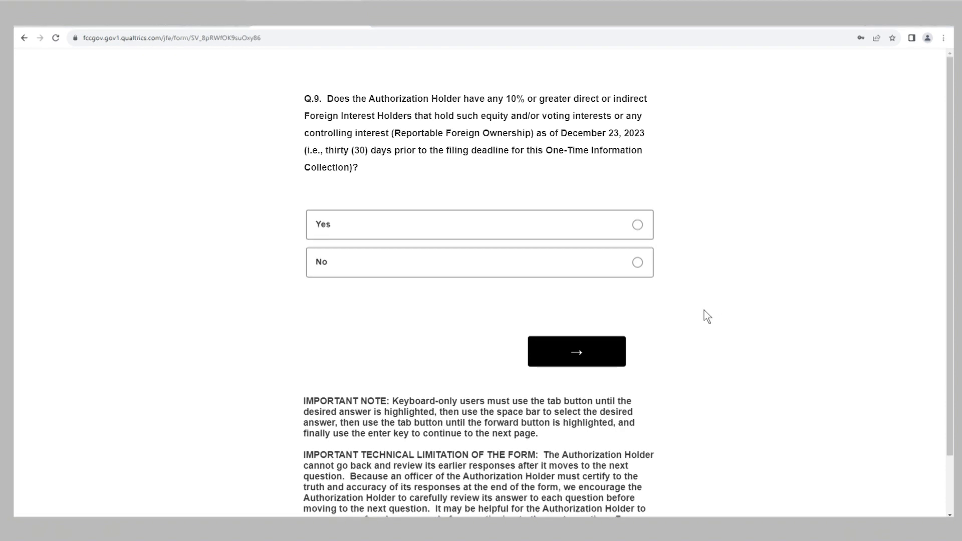
# Answer No to Q.9 on 10% or greater foreign interest holders and advance
pyautogui.click(644, 266)
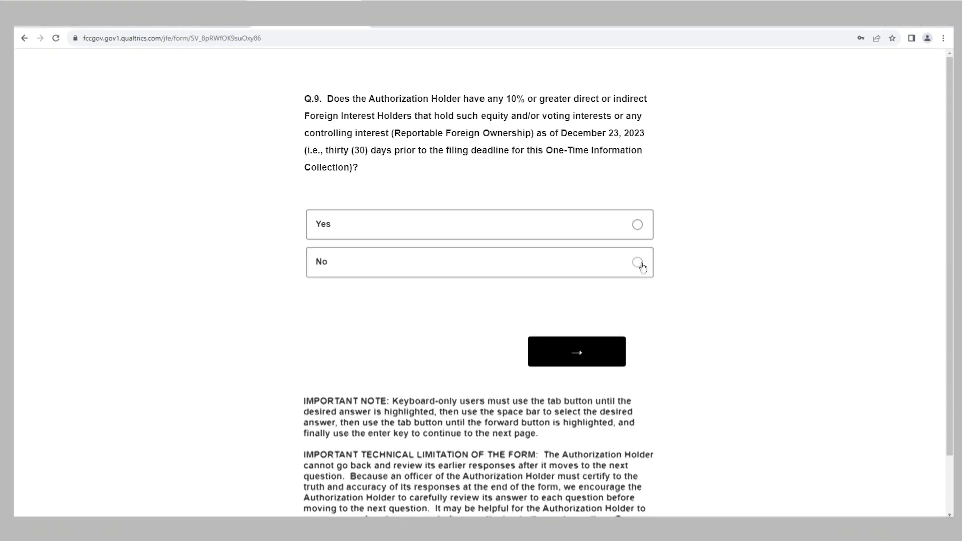
pyautogui.click(578, 357)
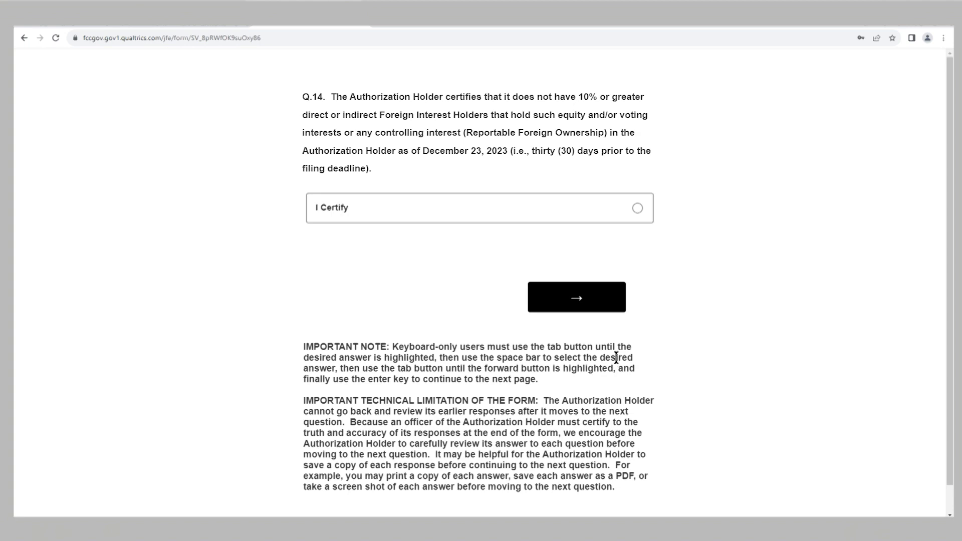
# Choose 'I Certify' on Q.14 for no reportable foreign interest holders and continue to Q.15
pyautogui.click(638, 209)
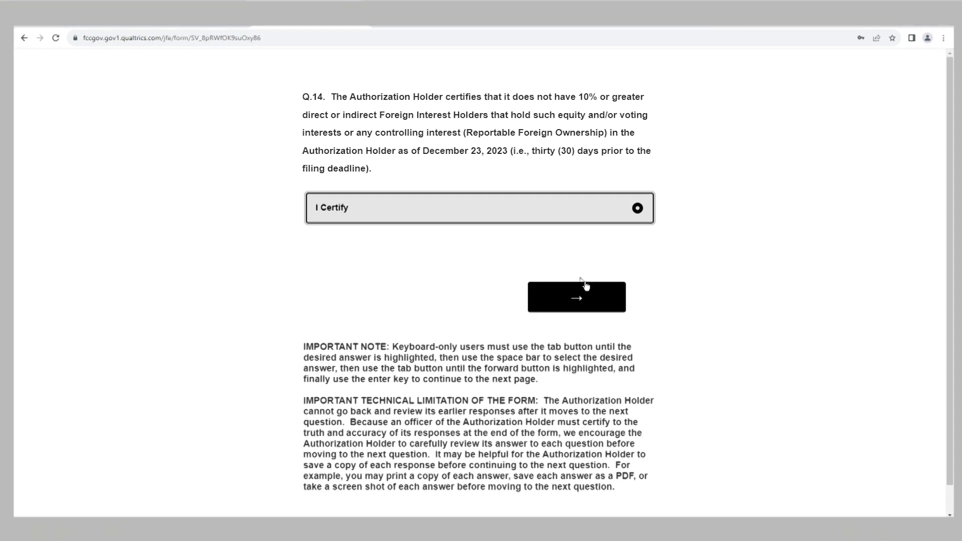
pyautogui.click(576, 299)
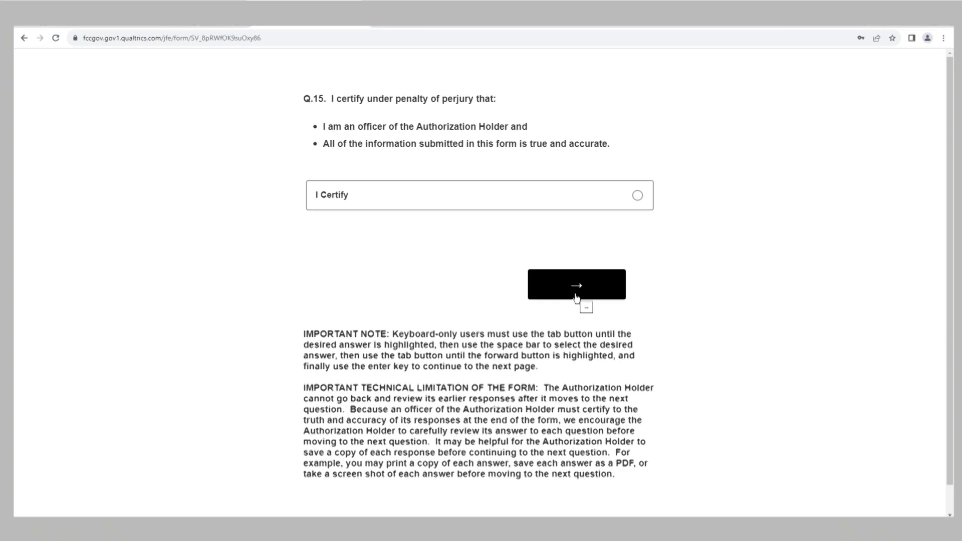
# Choose 'I Certify' on the Q.15 perjury statement and continue to the Q.16 signature page
pyautogui.click(637, 196)
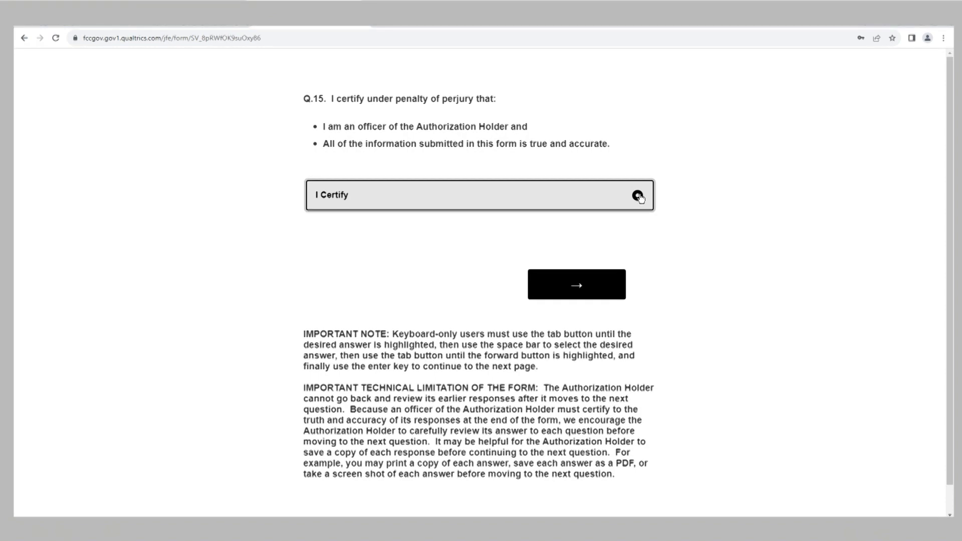
pyautogui.click(576, 288)
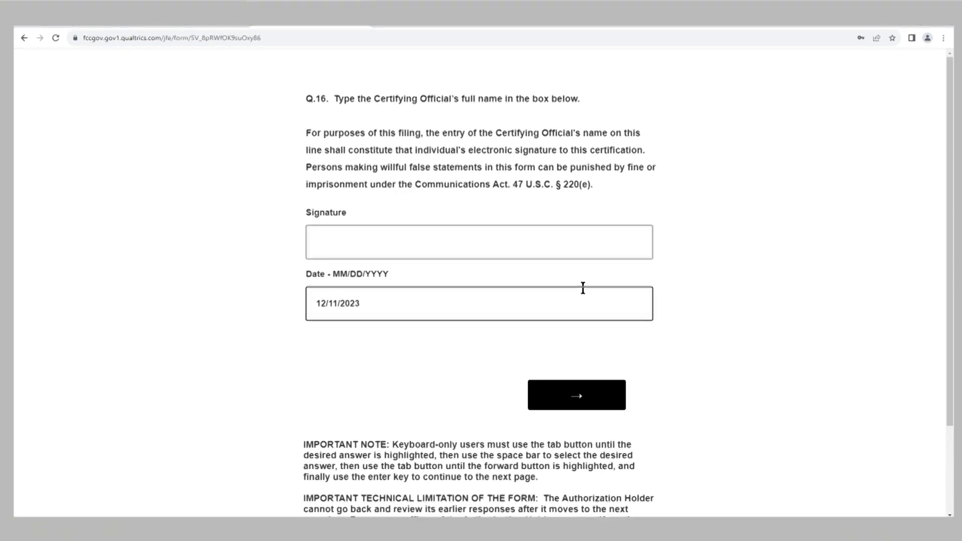